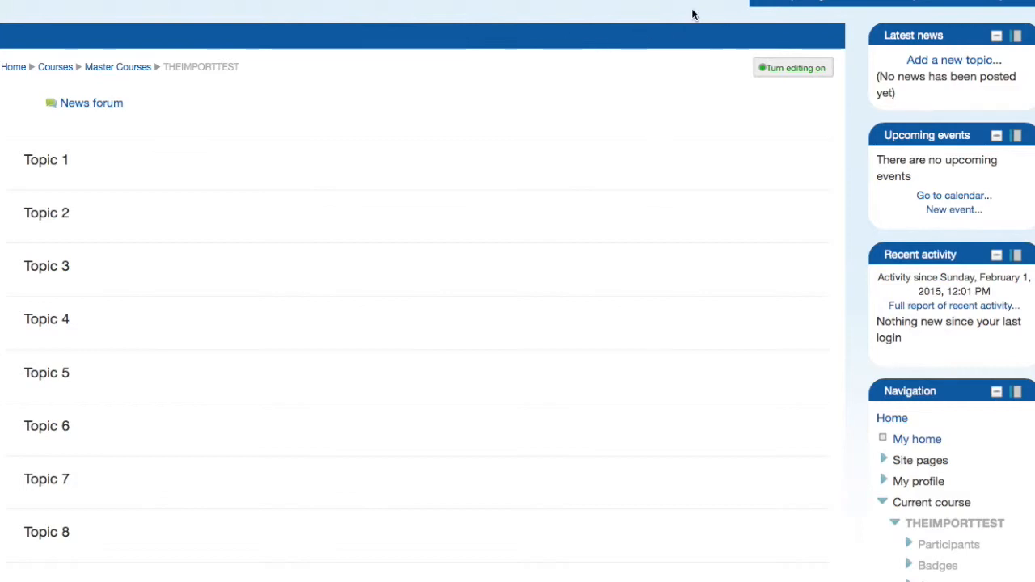
- Turn editing on for the THEIMPORTTEST course and delete its News forum
{"action": "left_click", "coordinate": [784, 74]}
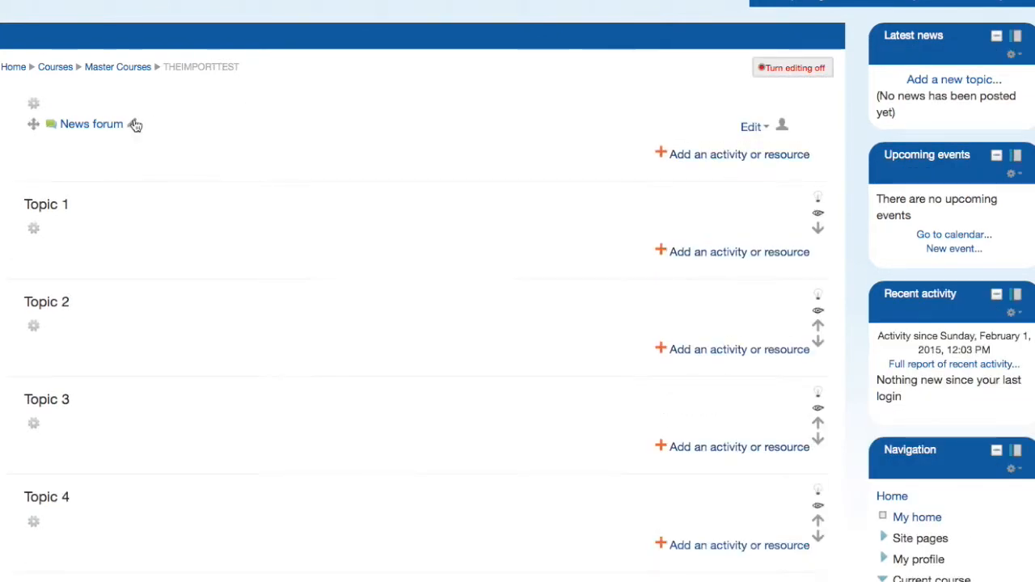
{"action": "left_click", "coordinate": [750, 128]}
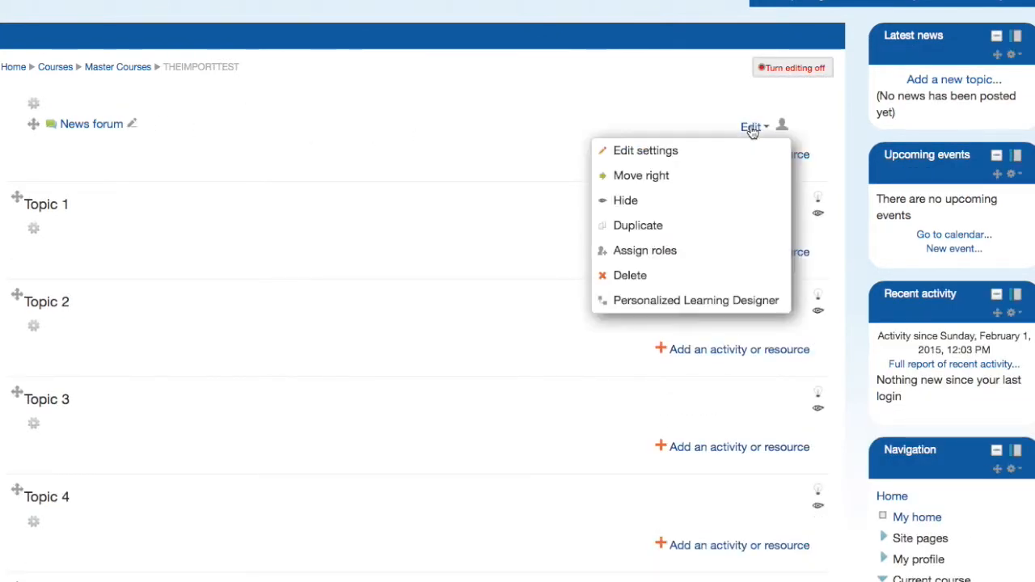
{"action": "left_click", "coordinate": [639, 275]}
{"action": "left_click", "coordinate": [471, 453]}
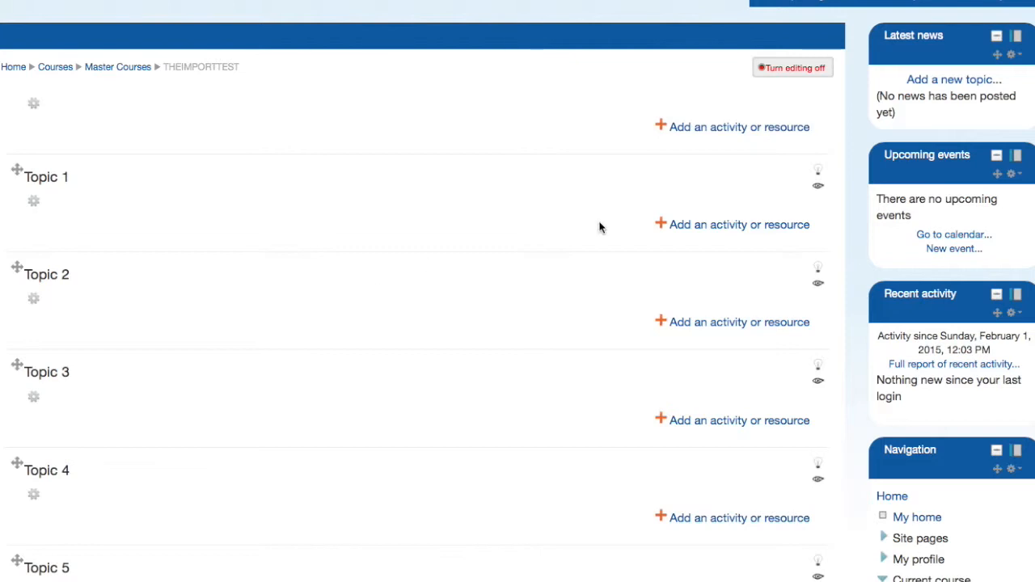
- Open the course import for THEIMPORTTEST and search the source courses for ACC210
{"action": "scroll", "coordinate": [600, 227], "scroll_direction": "down", "scroll_amount": 10}
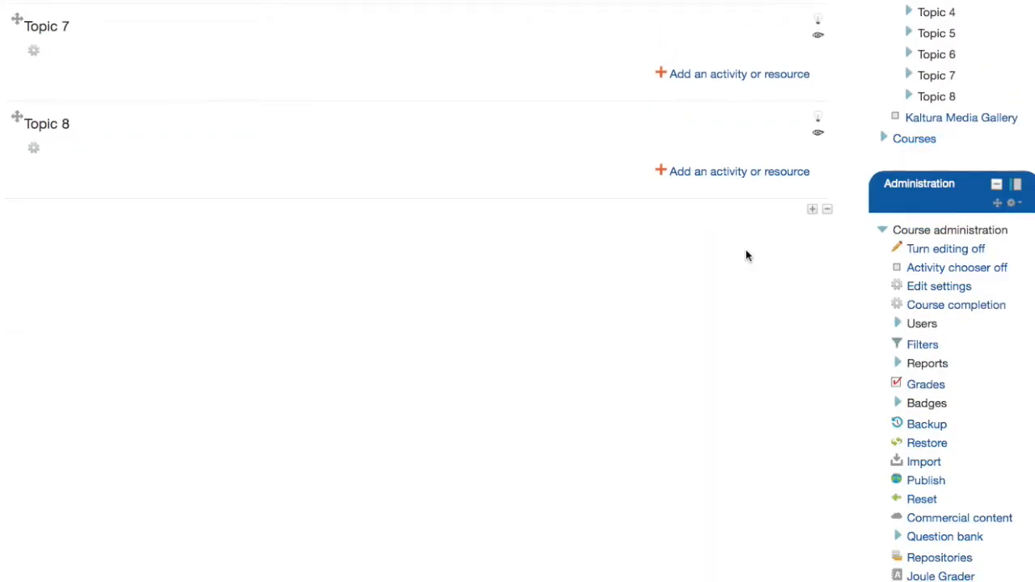
{"action": "scroll", "coordinate": [745, 256], "scroll_direction": "down", "scroll_amount": 1}
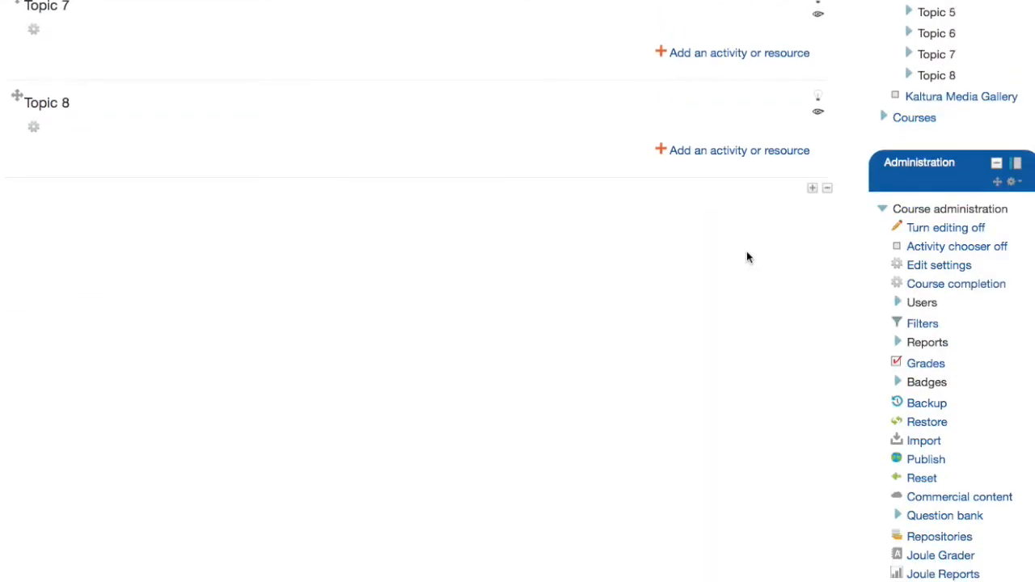
{"action": "left_click", "coordinate": [924, 446]}
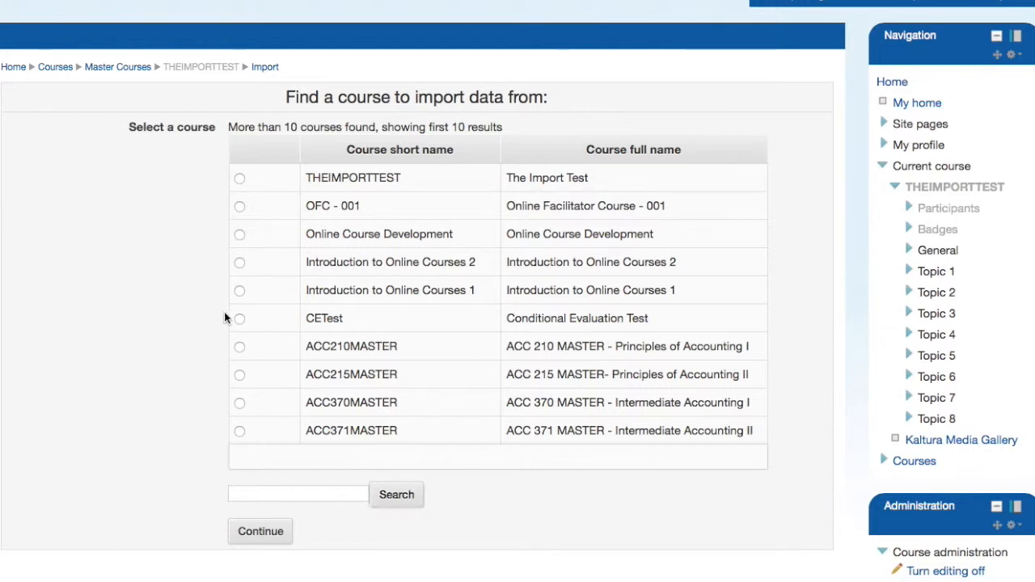
{"action": "left_click", "coordinate": [239, 348]}
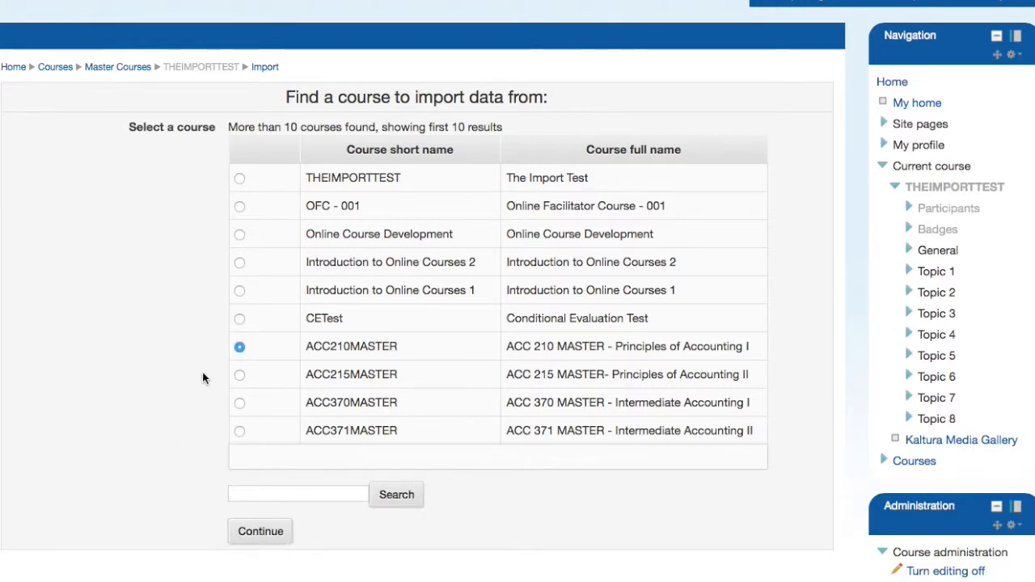
{"action": "left_click", "coordinate": [255, 493]}
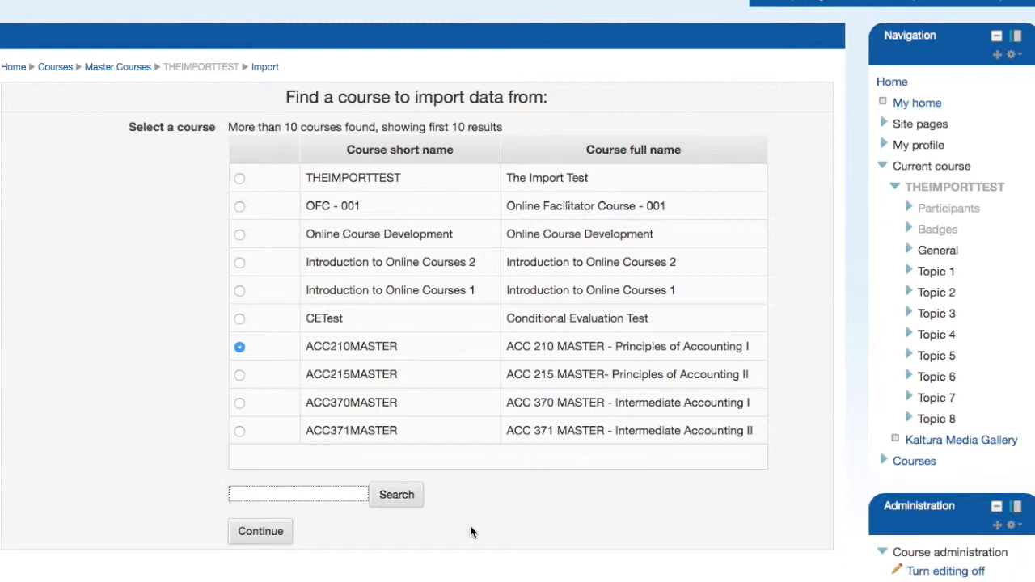
{"action": "type", "text": "ACC210"}
{"action": "key", "text": "Return"}
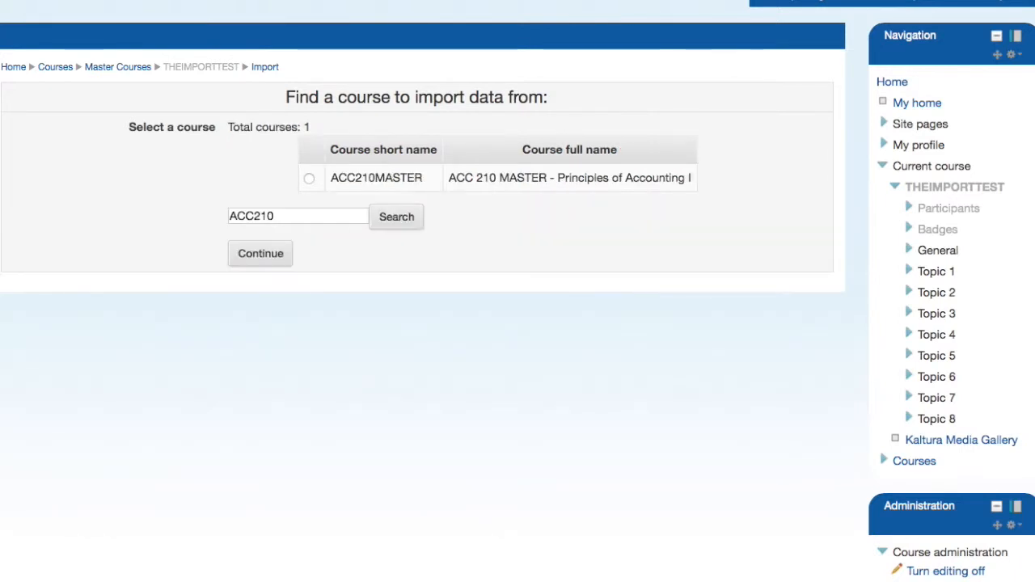
- Change the source course search term to ACC-210 and run the search again
{"action": "left_click", "coordinate": [255, 221]}
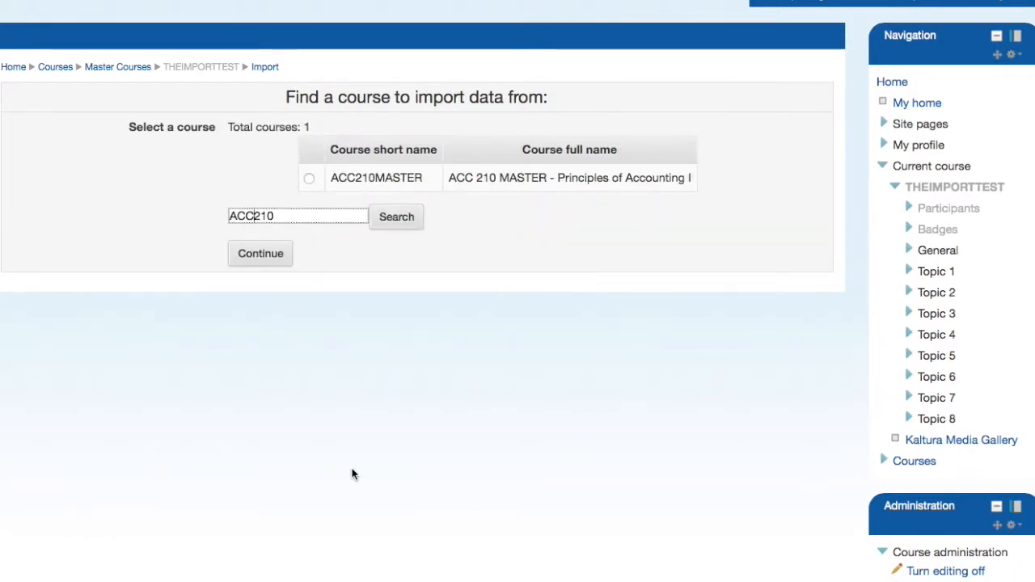
{"action": "type", "text": "-"}
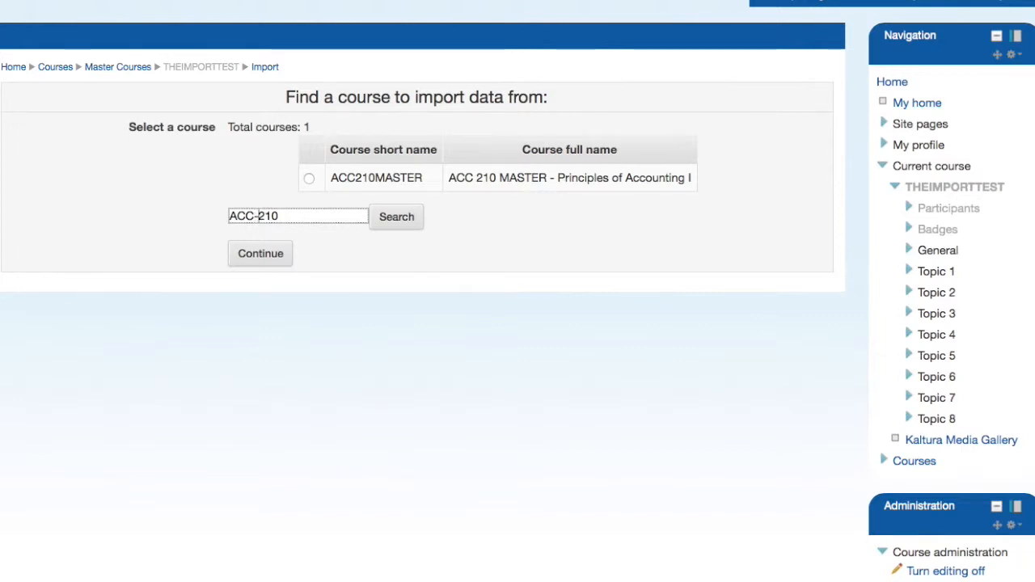
{"action": "key", "text": "Escape"}
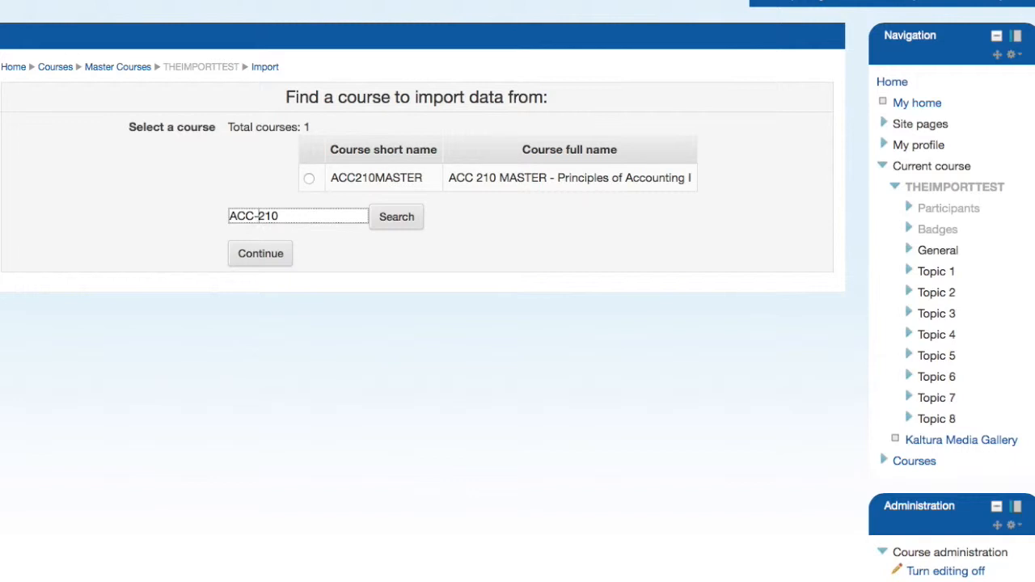
{"action": "left_click", "coordinate": [410, 234]}
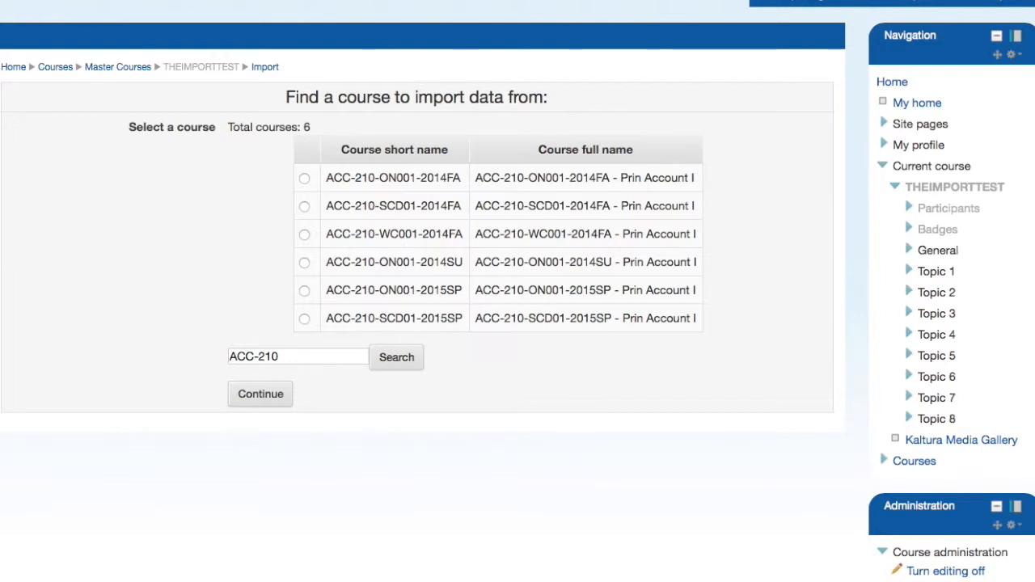
- Choose ACC-210-ON001-2014FA as the course to import from and accept the default initial settings
{"action": "left_click", "coordinate": [304, 178]}
{"action": "left_click", "coordinate": [268, 404]}
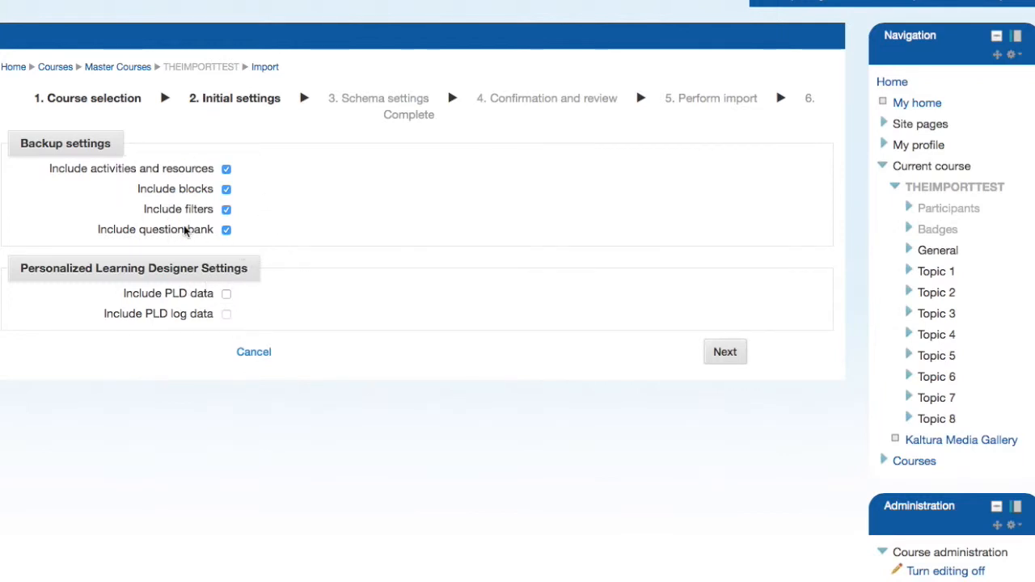
{"action": "left_click", "coordinate": [720, 356]}
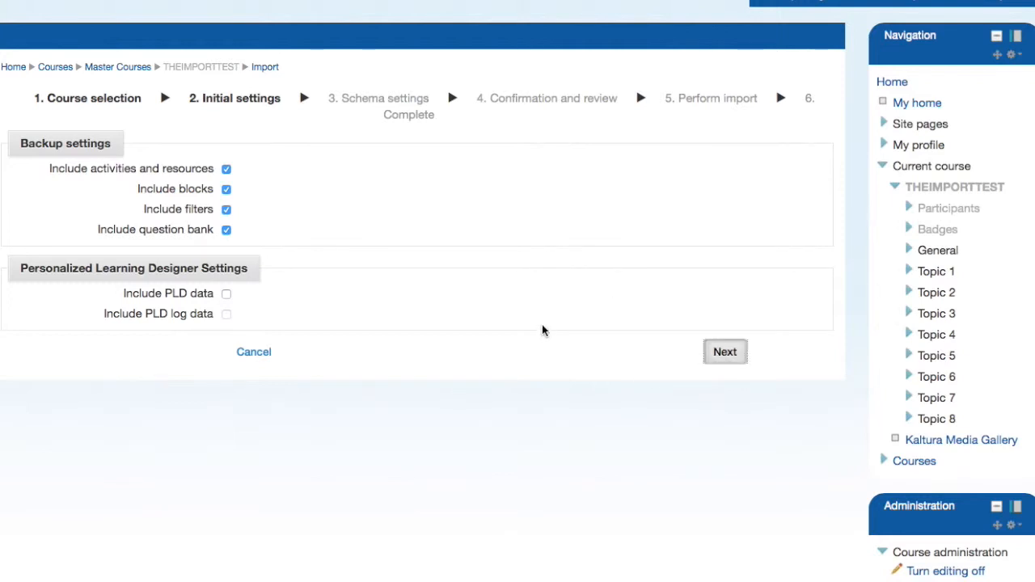
- Exclude the entire General and Week One sections from the import
{"action": "scroll", "coordinate": [291, 286], "scroll_direction": "down", "scroll_amount": 1}
{"action": "scroll", "coordinate": [292, 290], "scroll_direction": "down", "scroll_amount": 5}
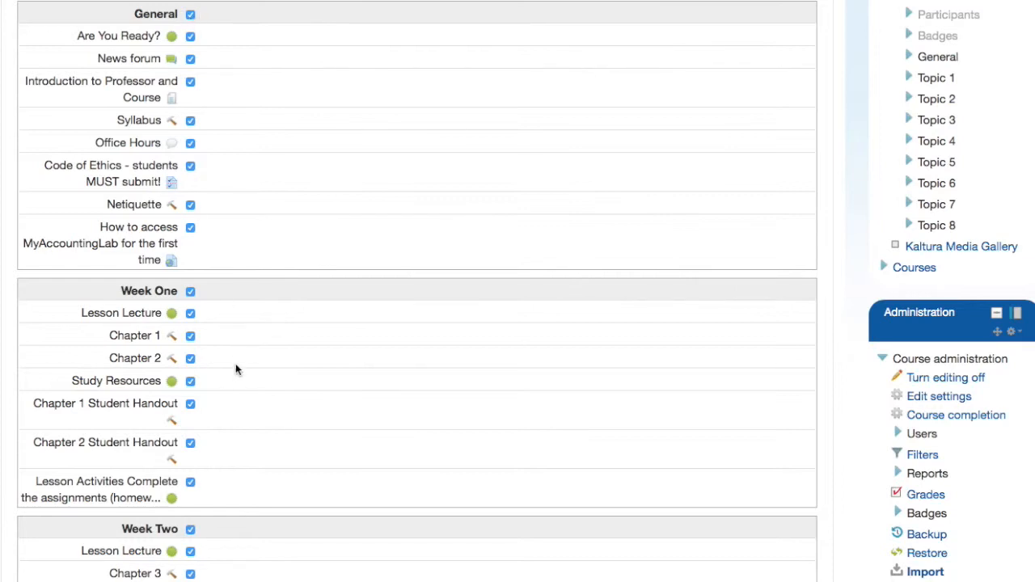
{"action": "scroll", "coordinate": [235, 370], "scroll_direction": "up", "scroll_amount": 1}
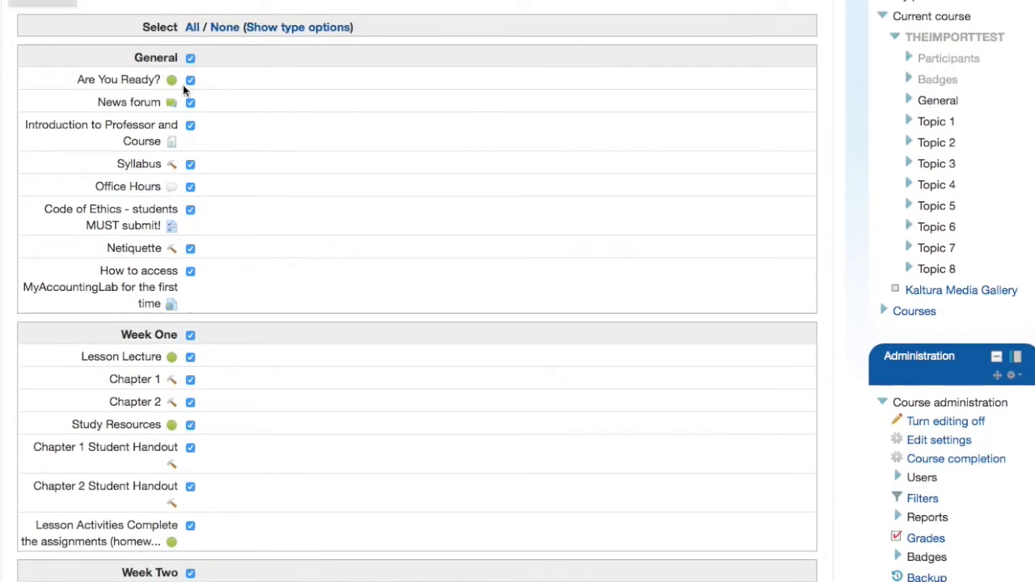
{"action": "left_click", "coordinate": [191, 59]}
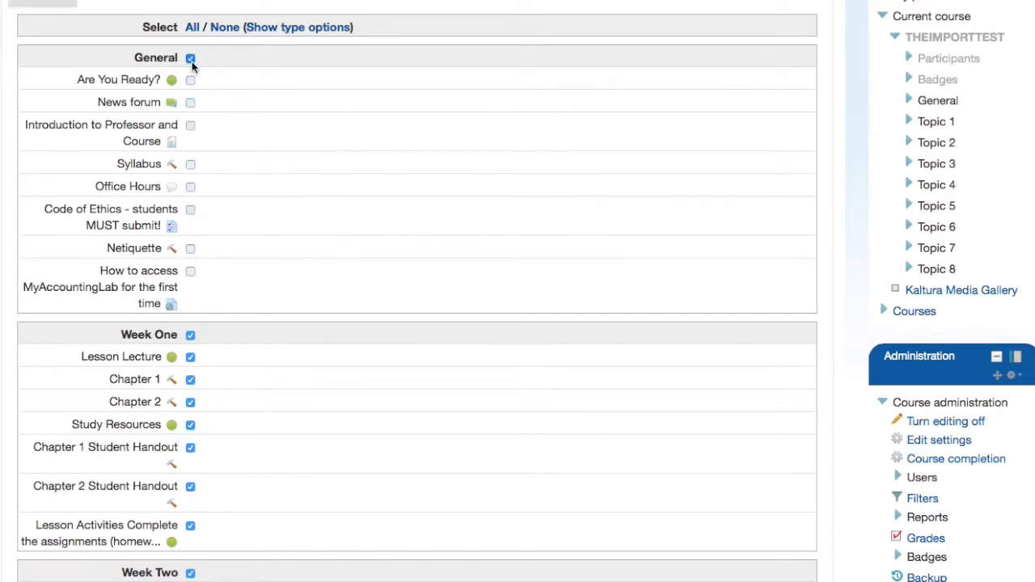
{"action": "left_click", "coordinate": [191, 334]}
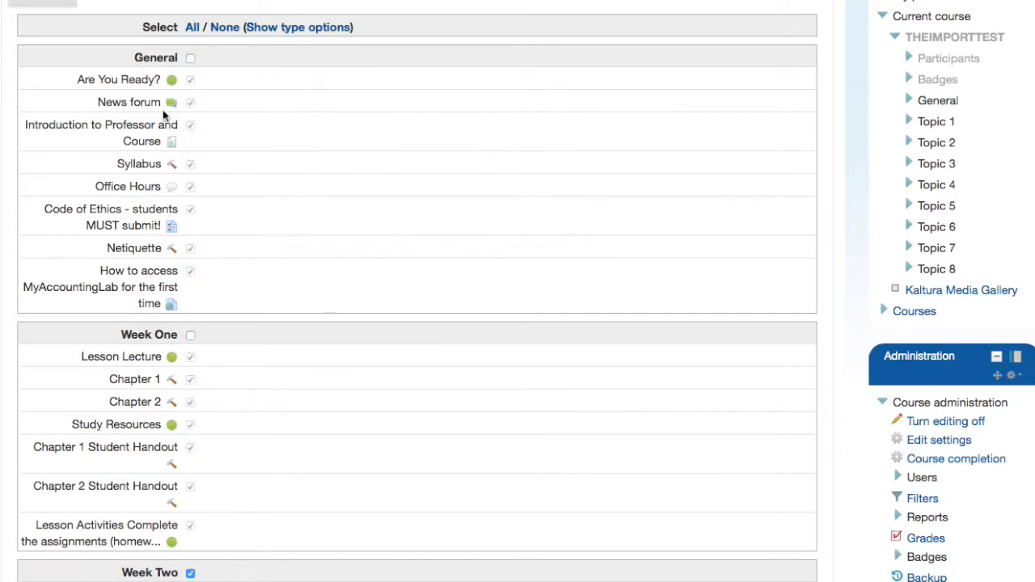
{"action": "scroll", "coordinate": [293, 388], "scroll_direction": "down", "scroll_amount": 8}
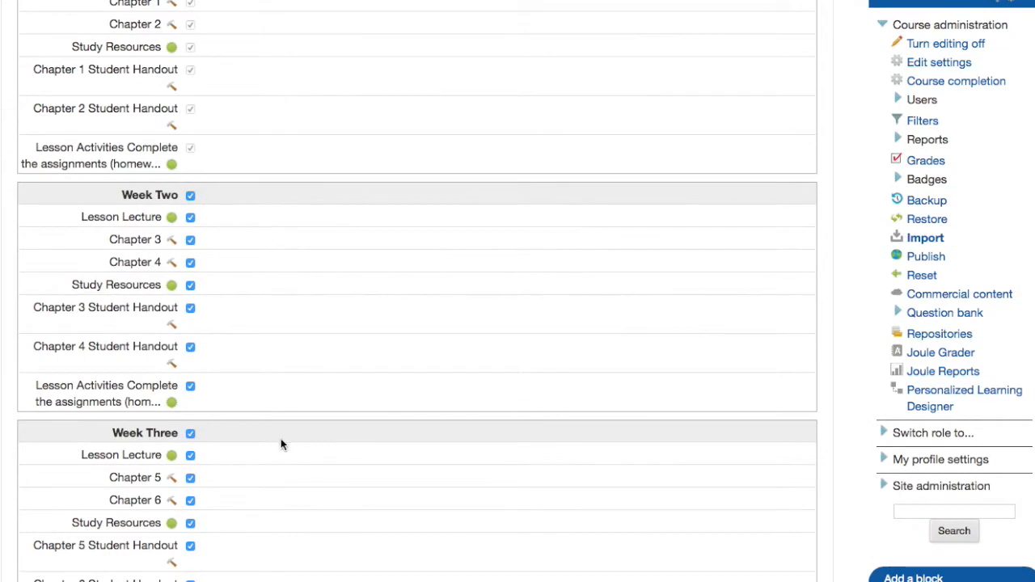
{"action": "scroll", "coordinate": [282, 444], "scroll_direction": "up", "scroll_amount": 8}
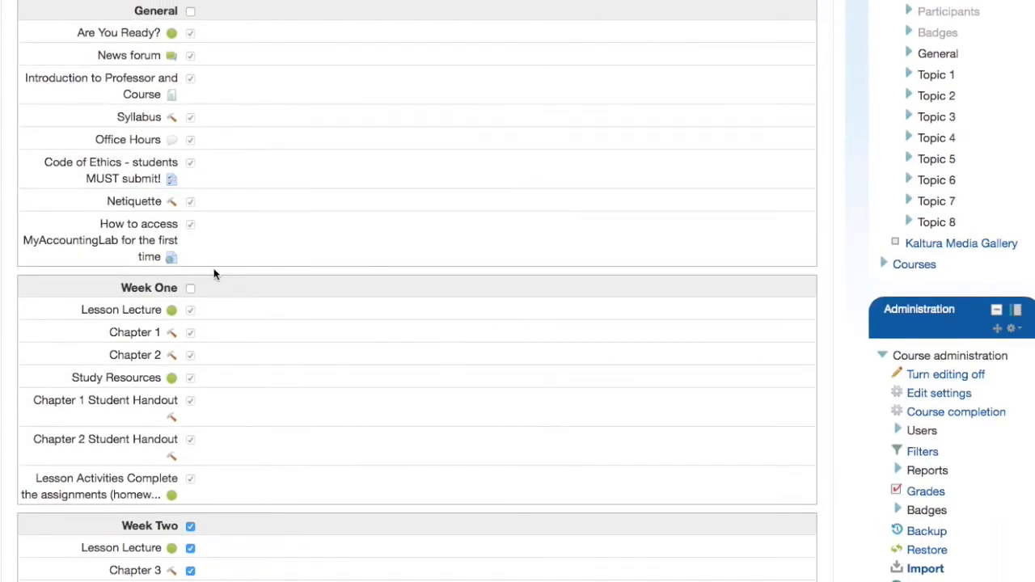
- Include Week One in the import again, but leave out its Chapter 1 and Chapter 2 items
{"action": "left_click", "coordinate": [190, 289]}
{"action": "left_click", "coordinate": [190, 333]}
{"action": "left_click", "coordinate": [190, 355]}
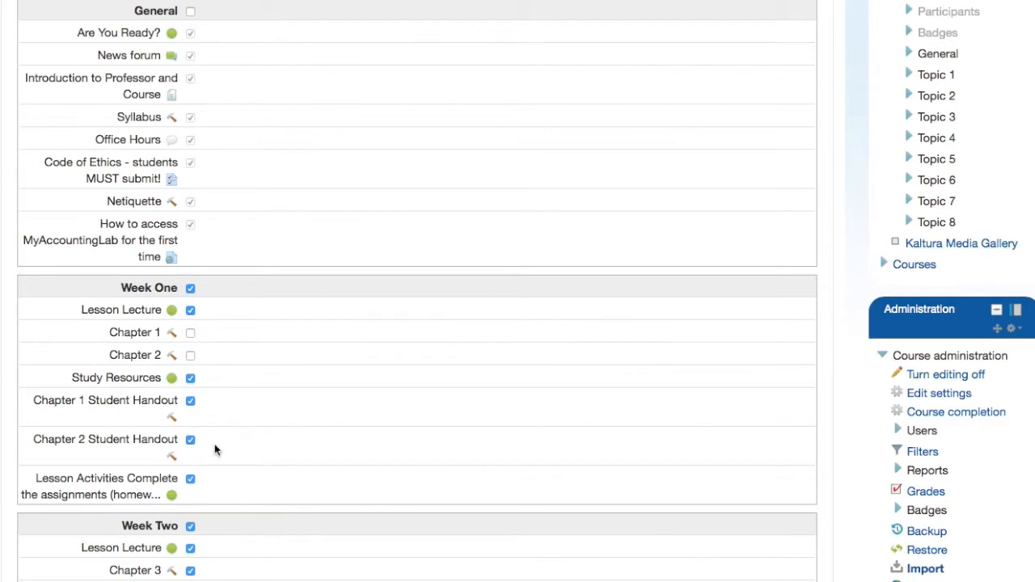
- Include Week One's Chapter 1 and Chapter 2 items and the whole General section again
{"action": "left_click", "coordinate": [190, 332]}
{"action": "left_click", "coordinate": [190, 355]}
{"action": "scroll", "coordinate": [213, 361], "scroll_direction": "up", "scroll_amount": 4}
{"action": "scroll", "coordinate": [213, 361], "scroll_direction": "up", "scroll_amount": 2}
{"action": "left_click", "coordinate": [191, 207]}
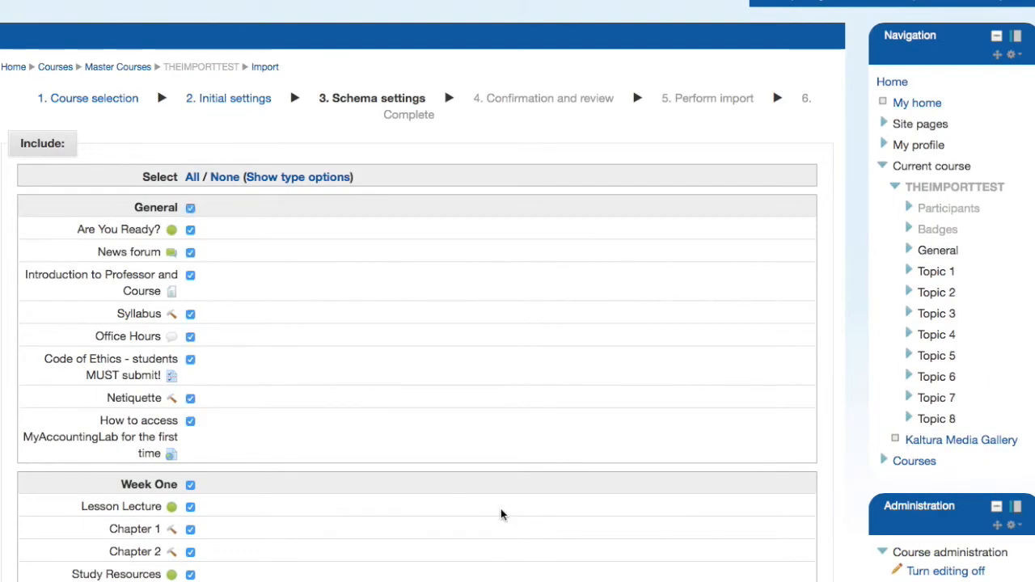
- Resize the browser window to reach the end of the schema settings and proceed to confirmation with all items included
{"action": "scroll", "coordinate": [505, 512], "scroll_direction": "down", "scroll_amount": 2}
{"action": "scroll", "coordinate": [505, 517], "scroll_direction": "down", "scroll_amount": 20}
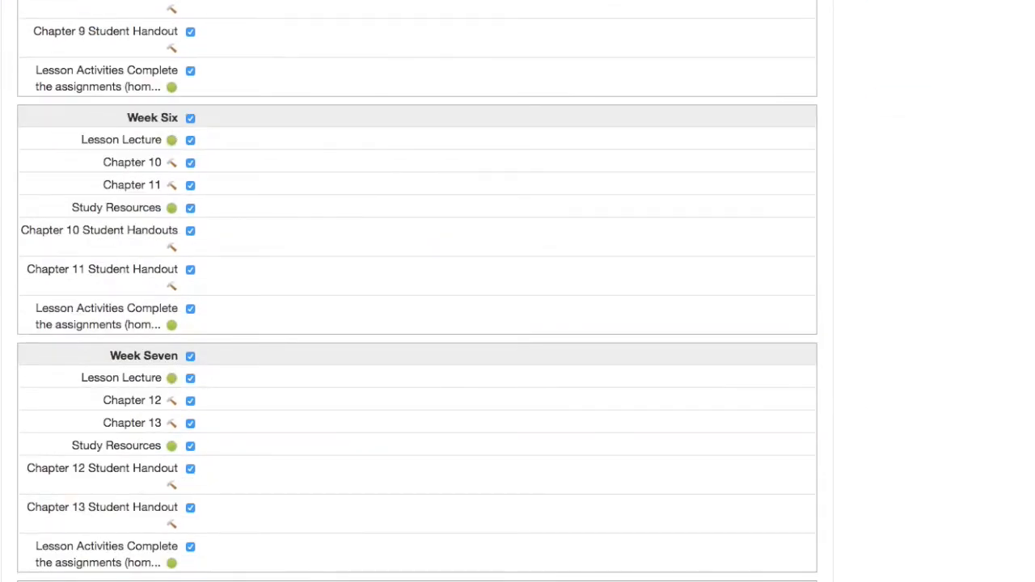
{"action": "scroll", "coordinate": [518, 291], "scroll_direction": "left", "scroll_amount": 3}
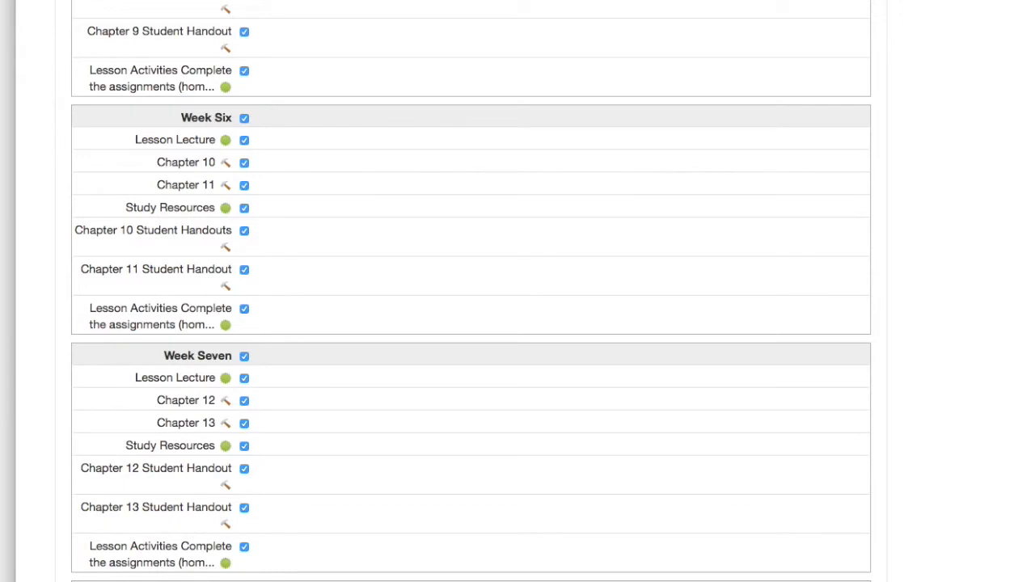
{"action": "left_click_drag", "start_coordinate": [1034, 581], "coordinate": [1034, 471]}
{"action": "scroll", "coordinate": [582, 369], "scroll_direction": "down", "scroll_amount": 7}
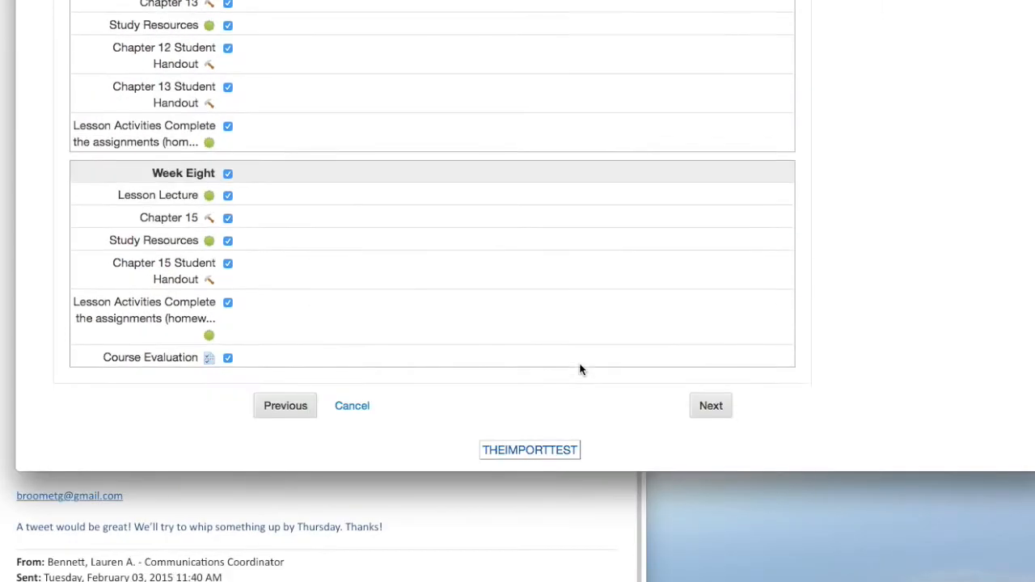
{"action": "left_click", "coordinate": [717, 387]}
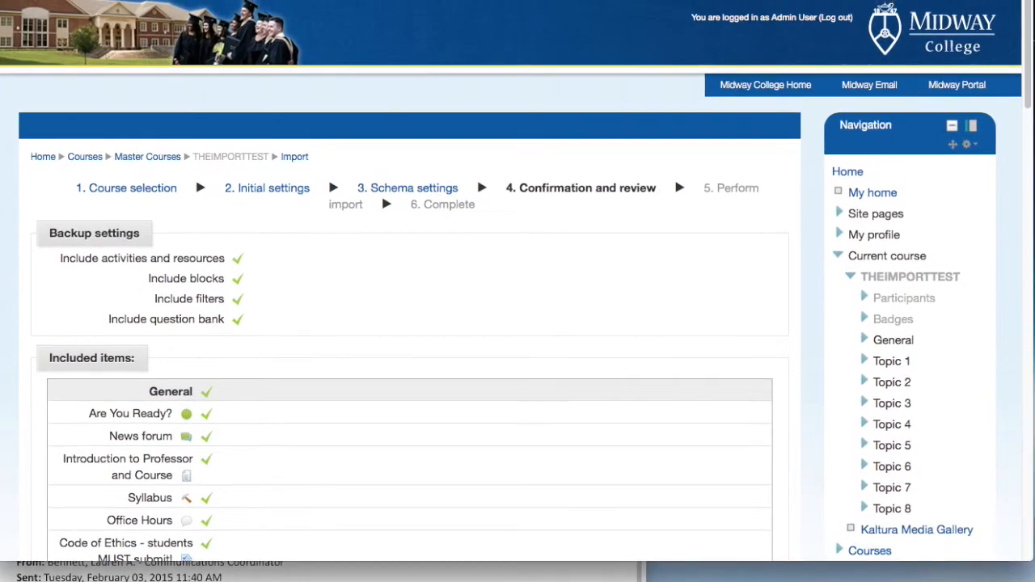
- Review the included items, perform the import and return to the course
{"action": "scroll", "coordinate": [464, 416], "scroll_direction": "down", "scroll_amount": 12}
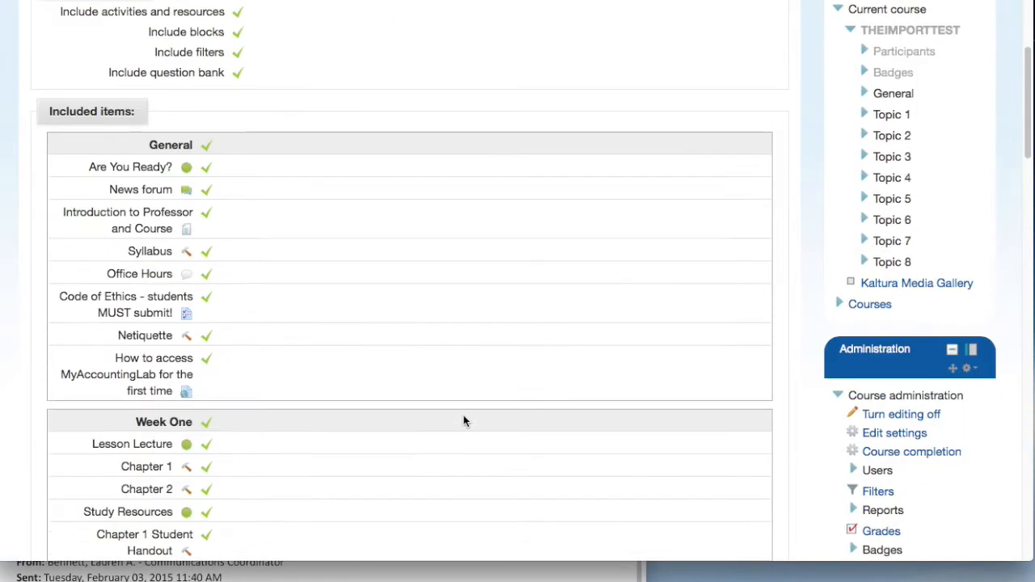
{"action": "scroll", "coordinate": [463, 420], "scroll_direction": "down", "scroll_amount": 15}
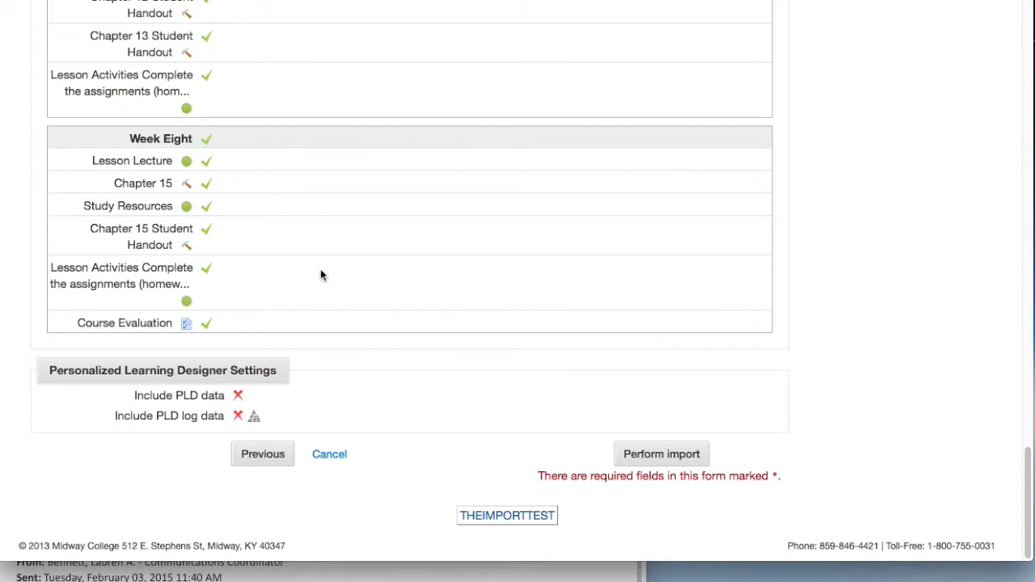
{"action": "left_click", "coordinate": [658, 454]}
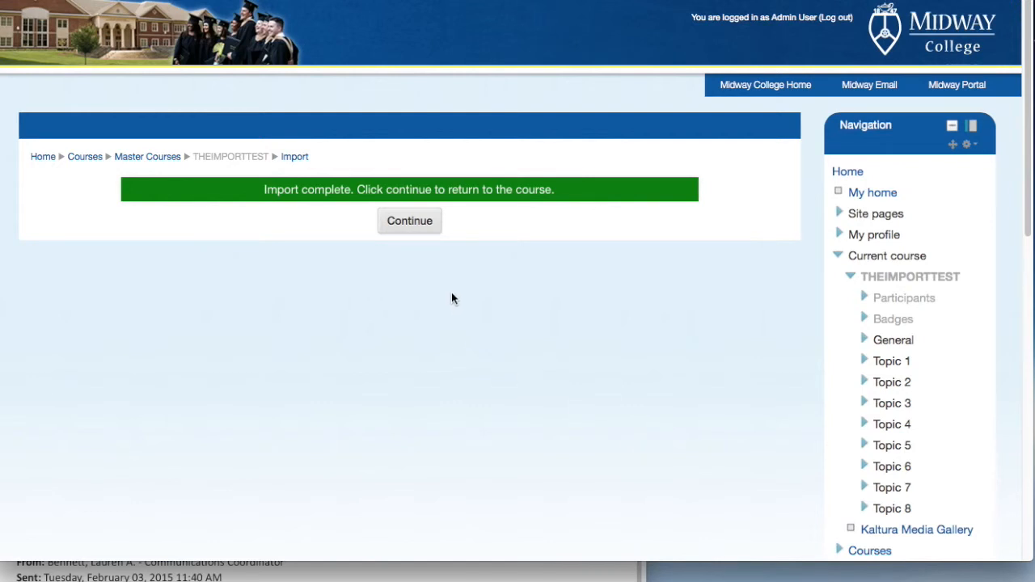
{"action": "left_click", "coordinate": [401, 226]}
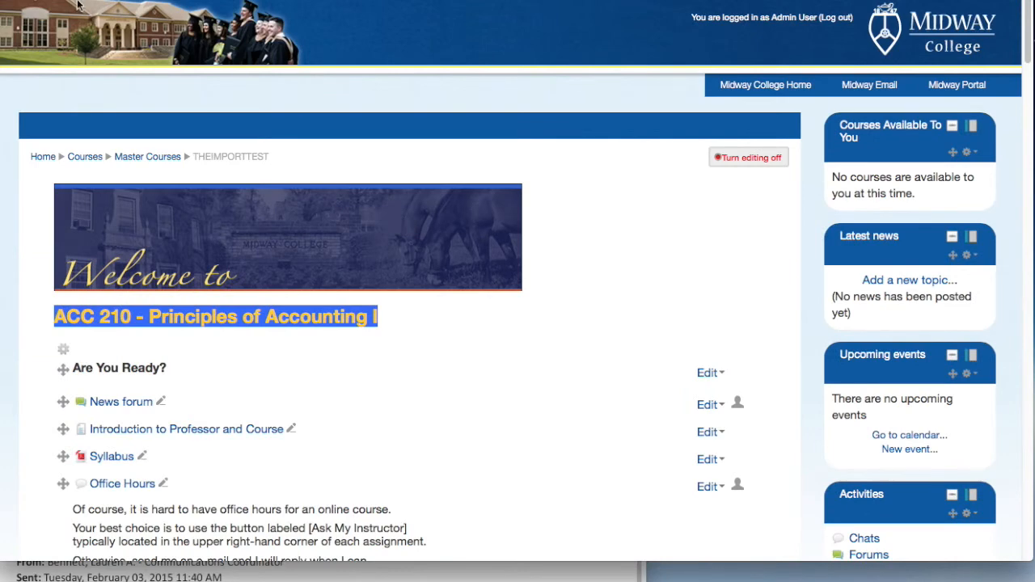
- Examine the imported course content from the General section through Week Eight
{"action": "scroll", "coordinate": [307, 272], "scroll_direction": "down", "scroll_amount": 5}
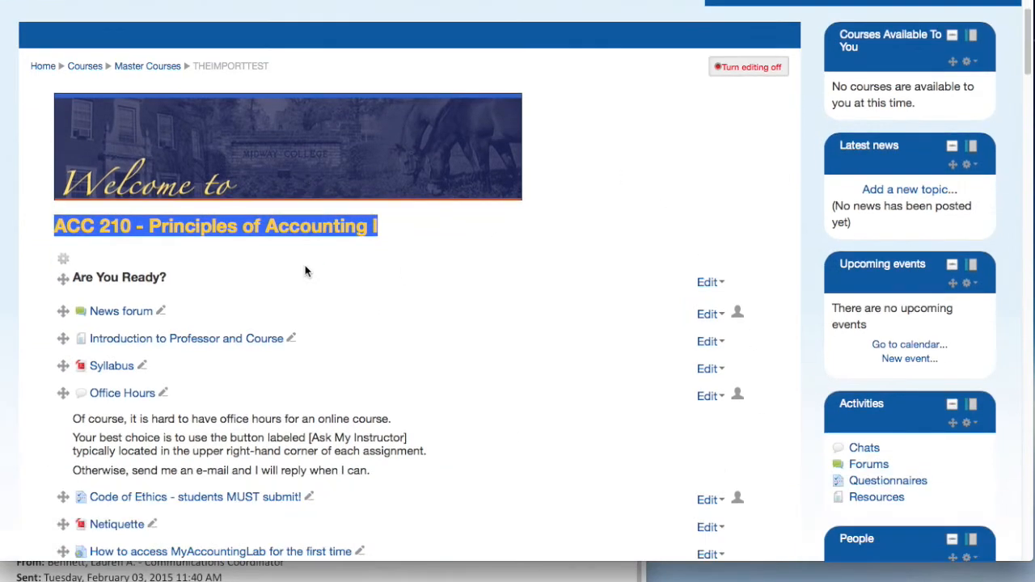
{"action": "scroll", "coordinate": [305, 271], "scroll_direction": "down", "scroll_amount": 20}
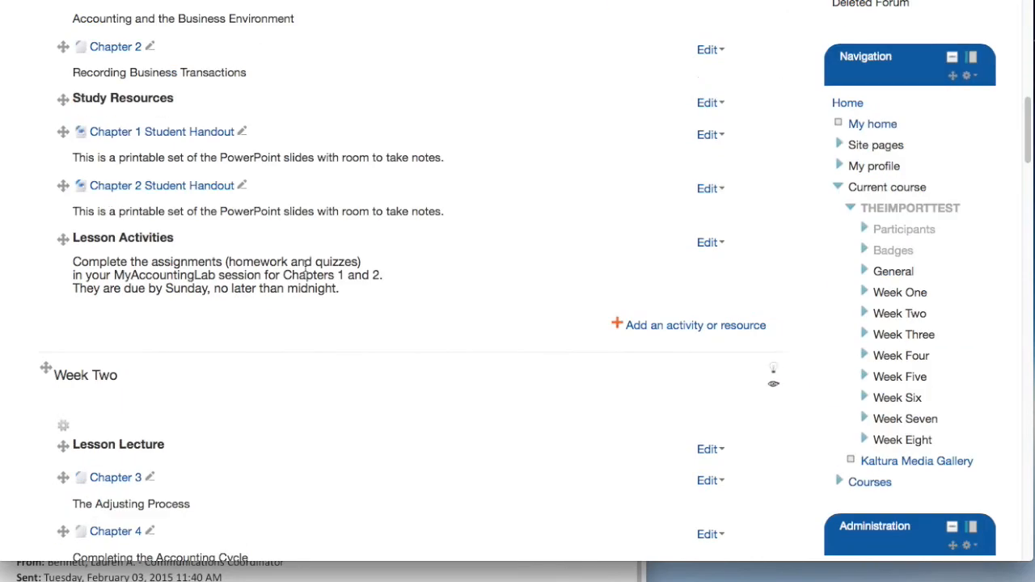
{"action": "scroll", "coordinate": [305, 271], "scroll_direction": "down", "scroll_amount": 15}
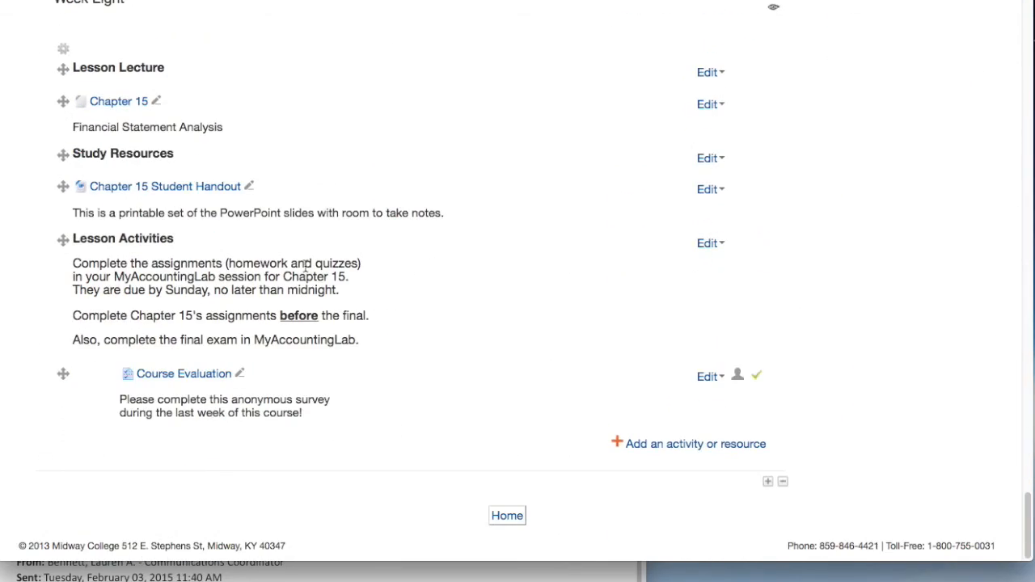